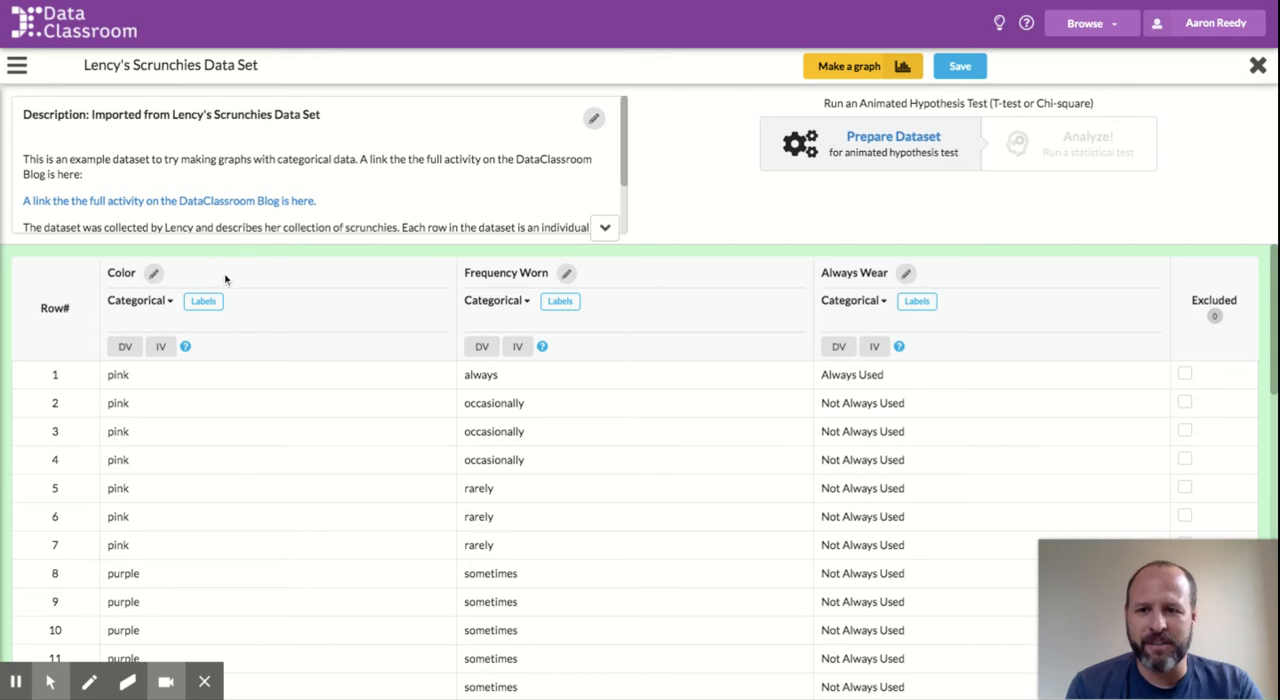
Step: Review the Color, Frequency Worn and Always Wear columns across all rows of the scrunchies data table
left_click(254, 275)
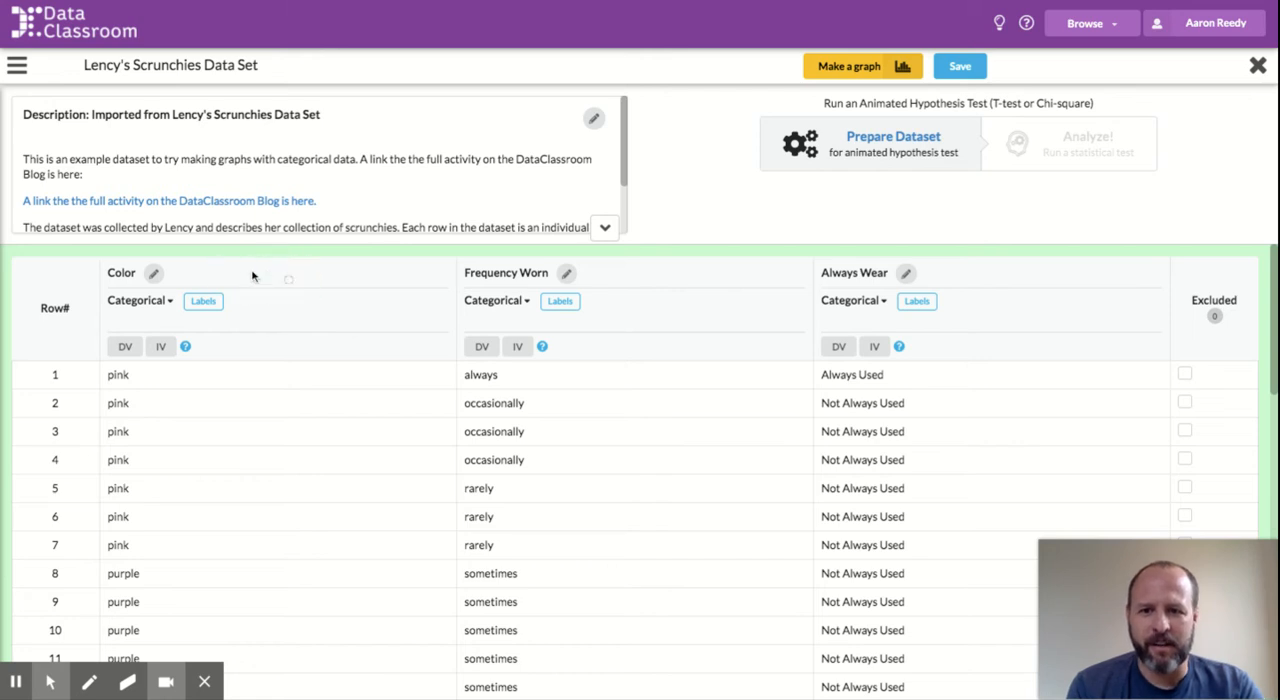
left_click_drag(509, 276, 490, 273)
left_click(858, 271)
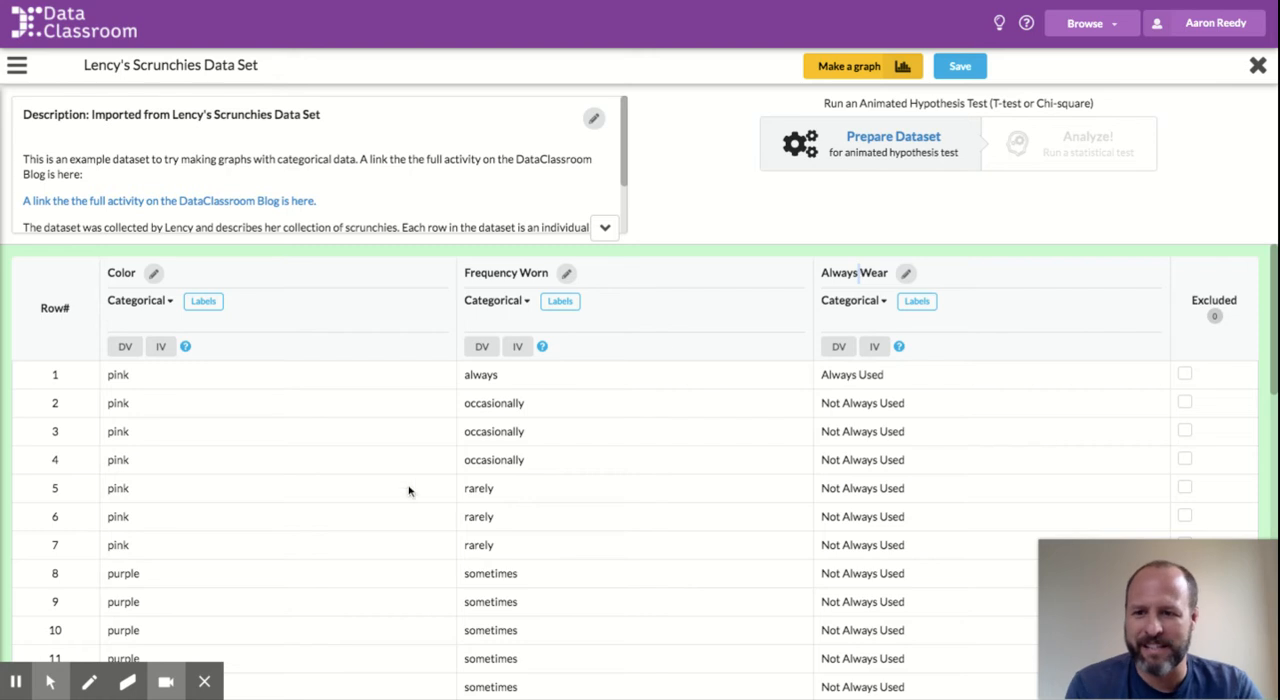
scroll(459, 555, "down", 2)
scroll(459, 555, "down", 5)
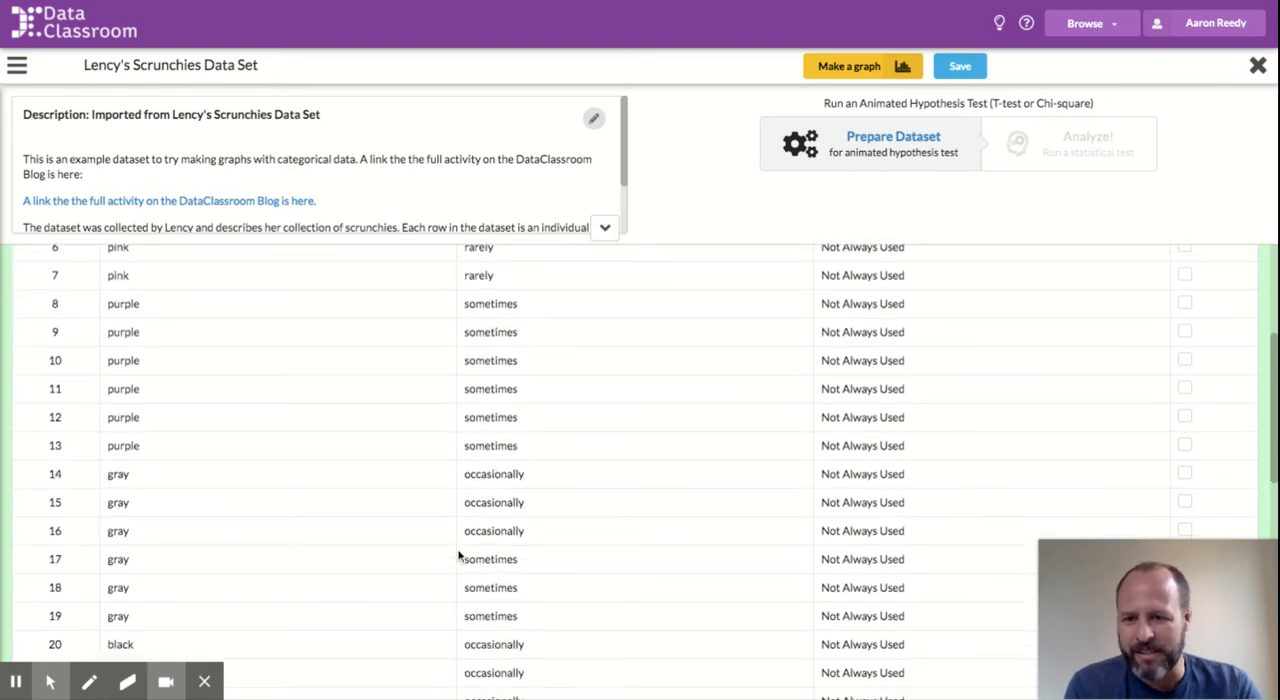
scroll(459, 555, "down", 2)
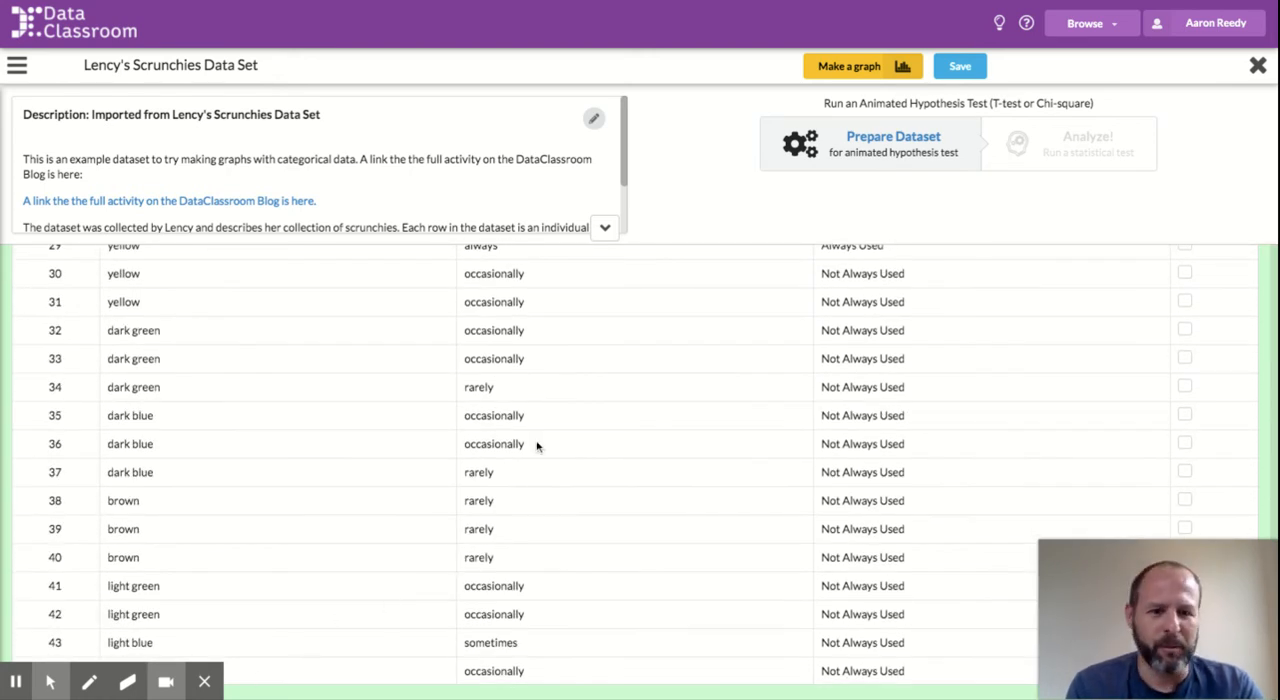
scroll(517, 414, "up", 10)
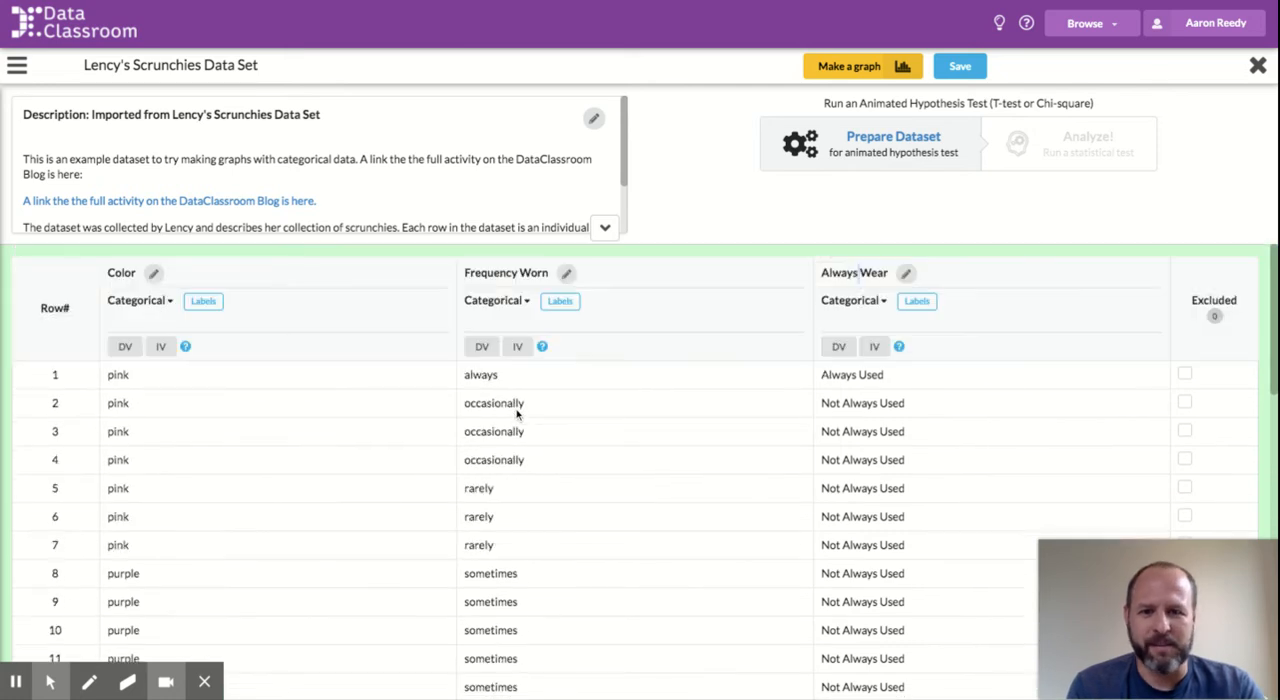
Step: Switch from the data table to making a graph and plot the Color column as a bar chart
left_click(866, 70)
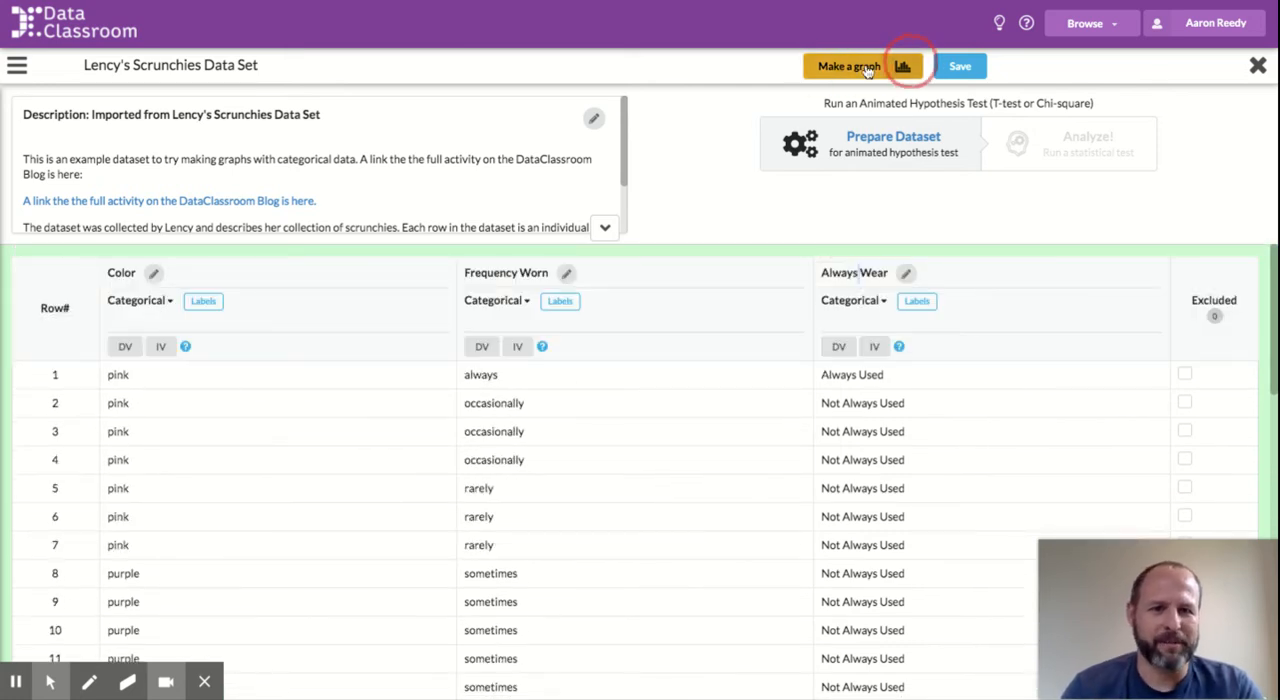
left_click(848, 66)
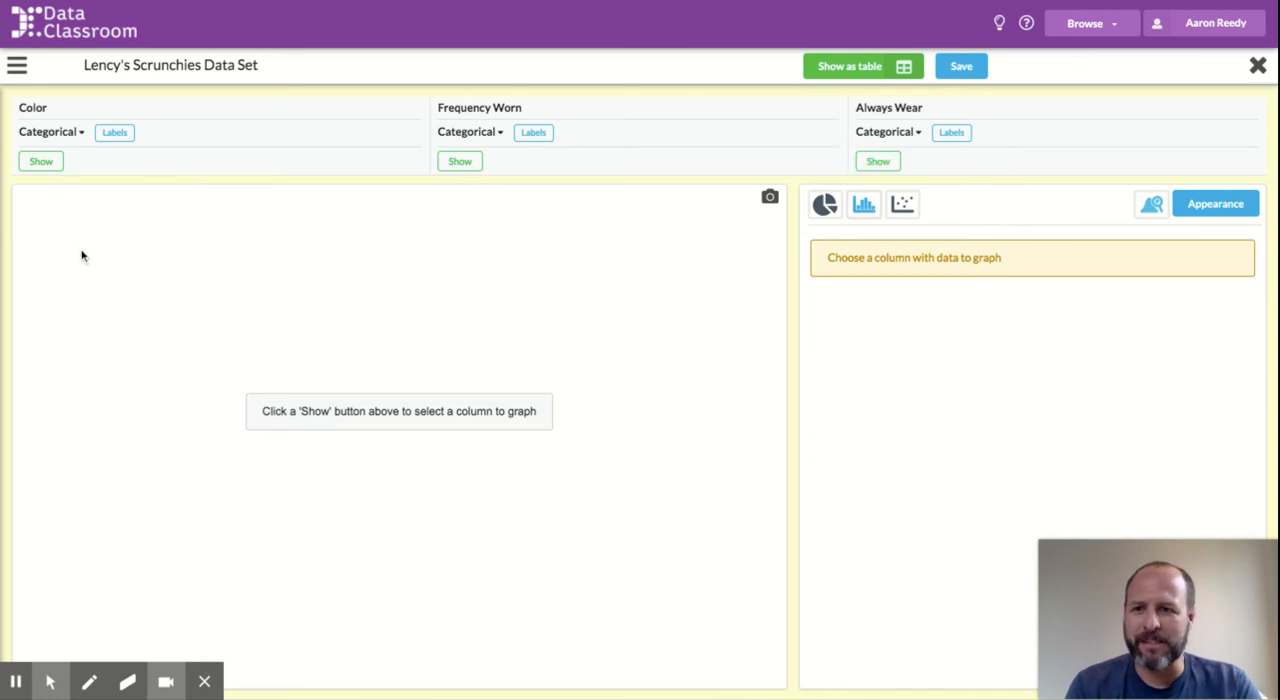
left_click(49, 166)
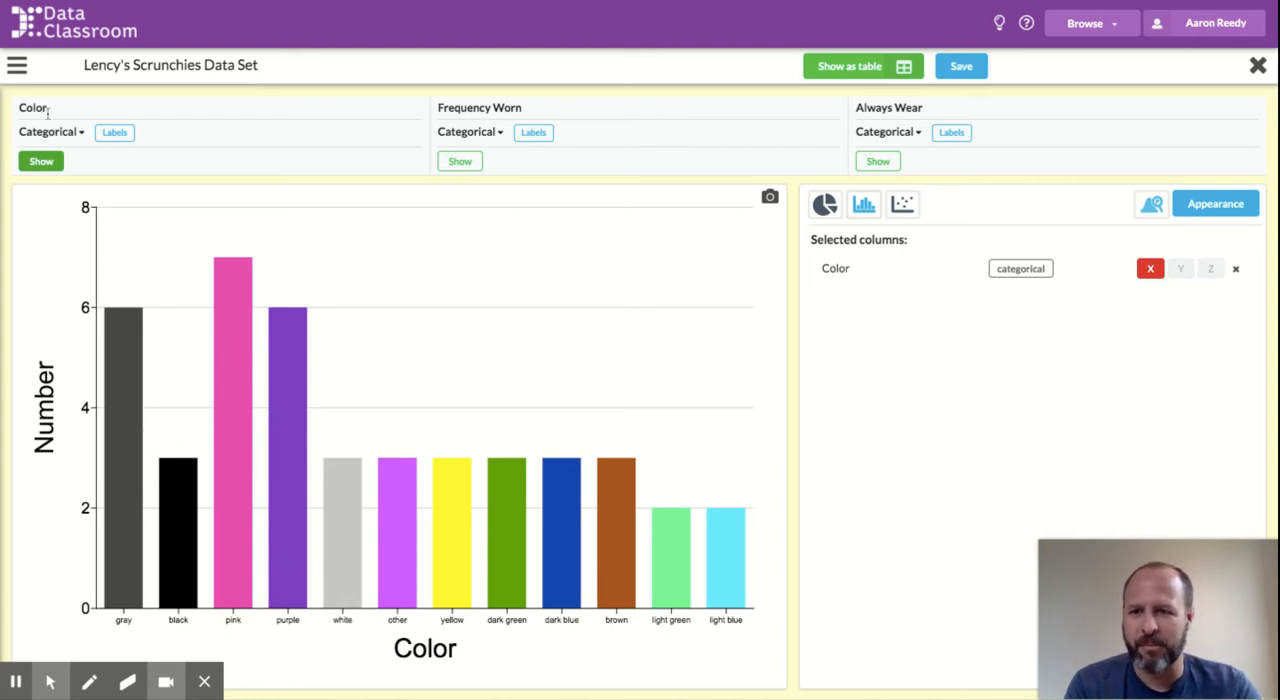
Step: Reorder the Color values so pink comes first and purple second, ahead of gray, and apply the new order
left_click(114, 134)
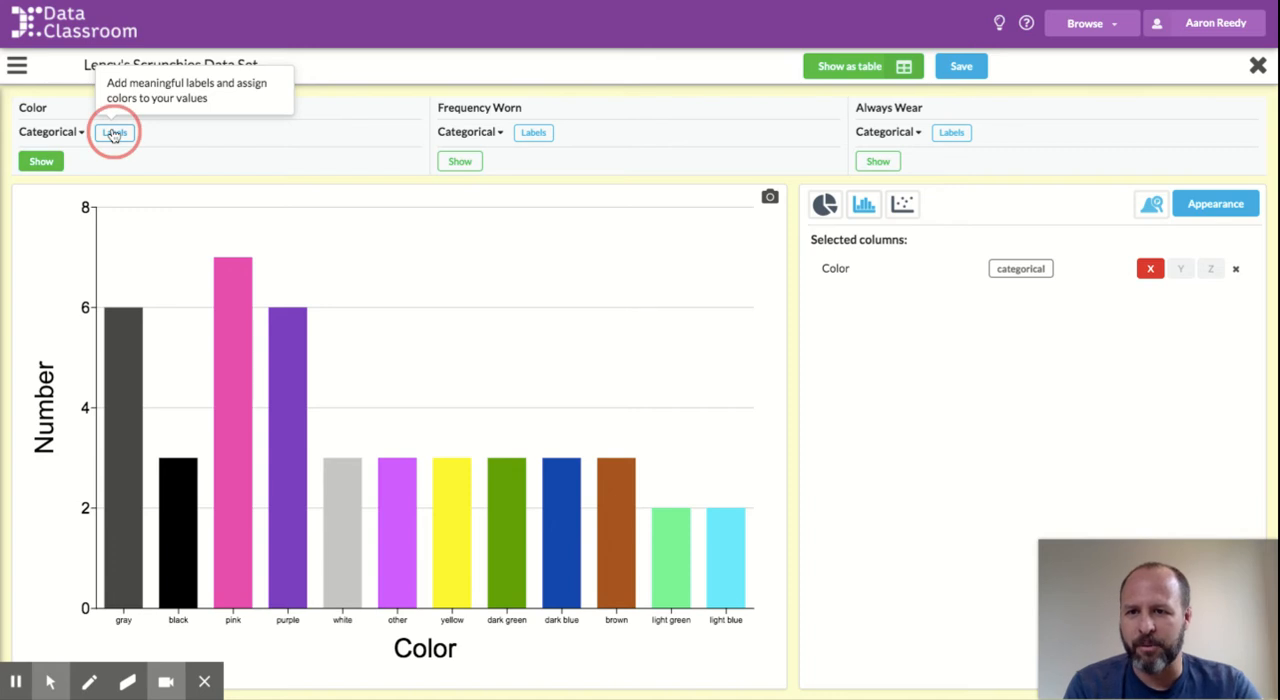
left_click(114, 134)
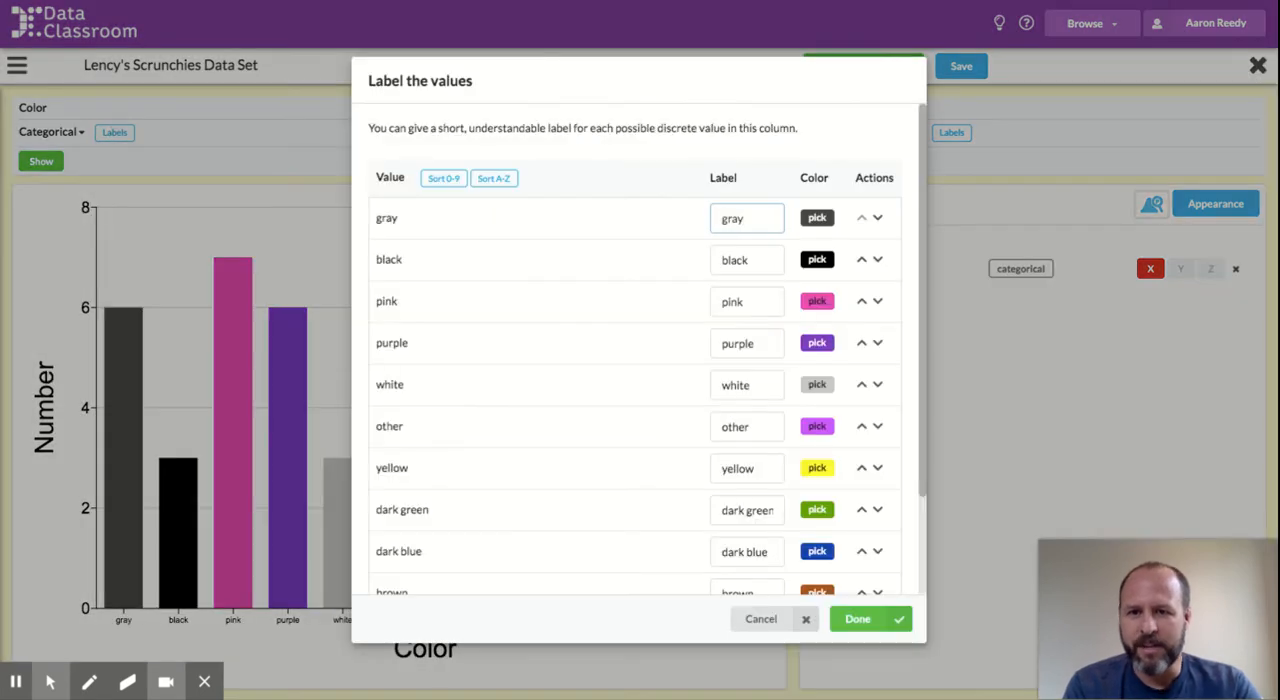
left_click(862, 304)
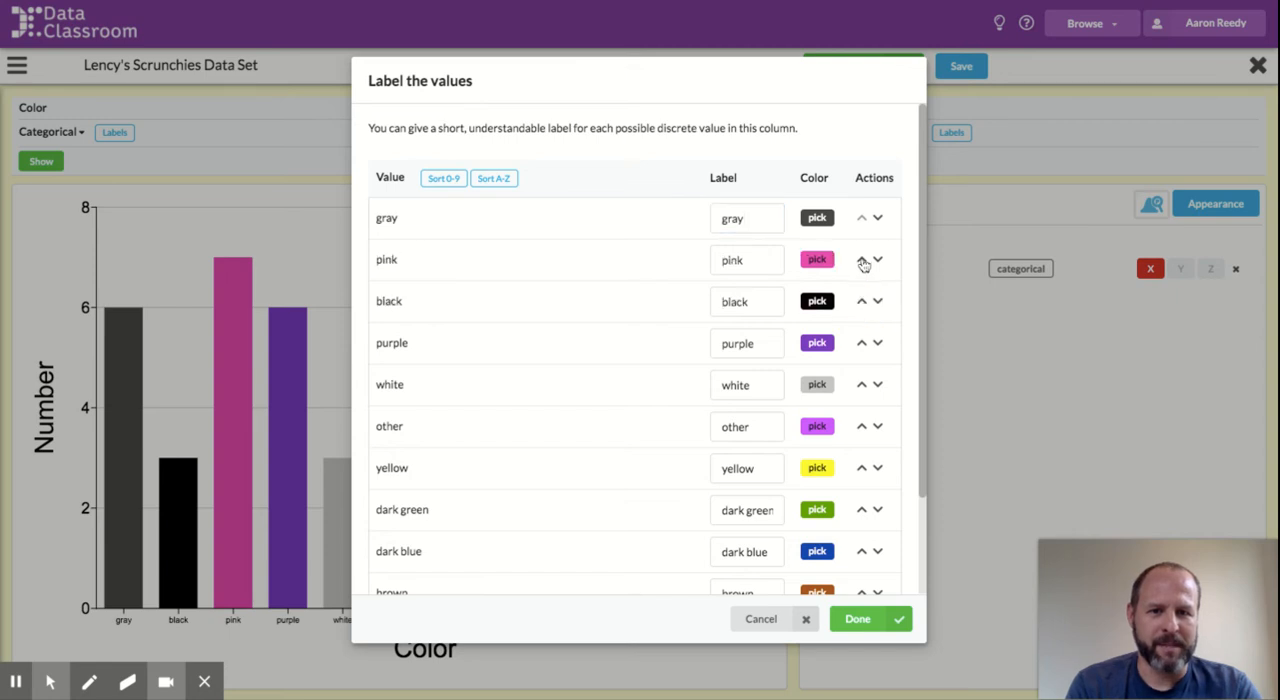
left_click(862, 261)
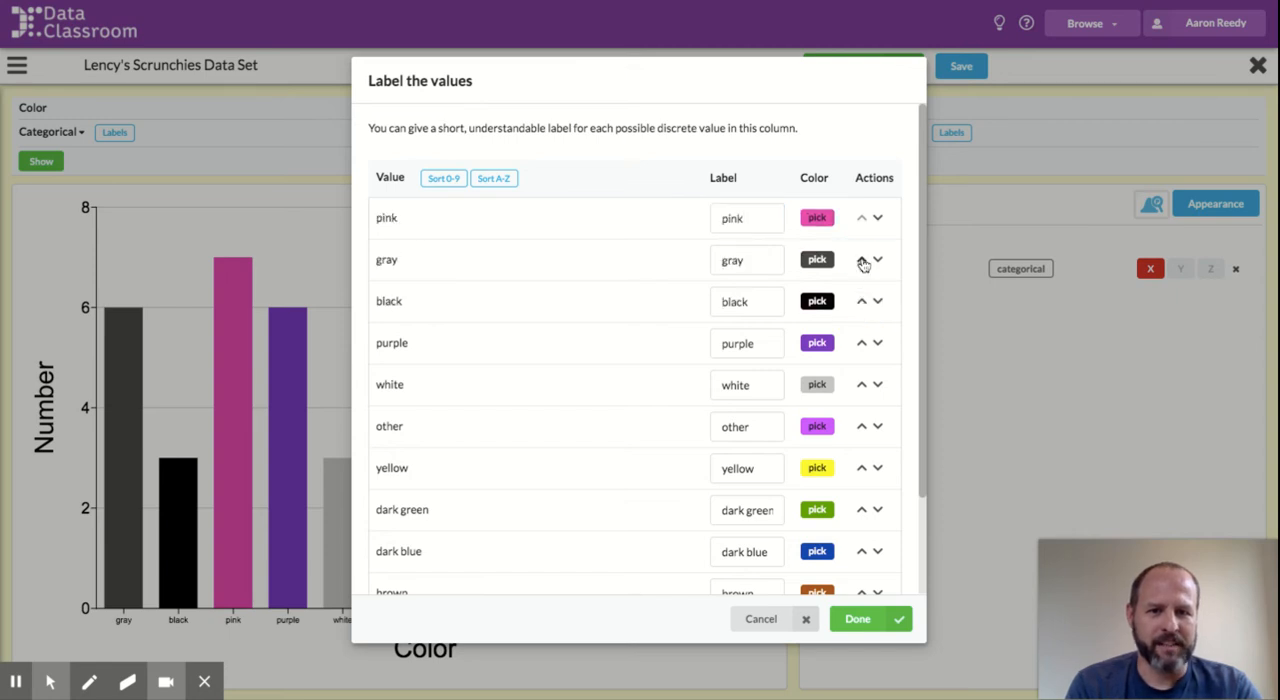
left_click(862, 343)
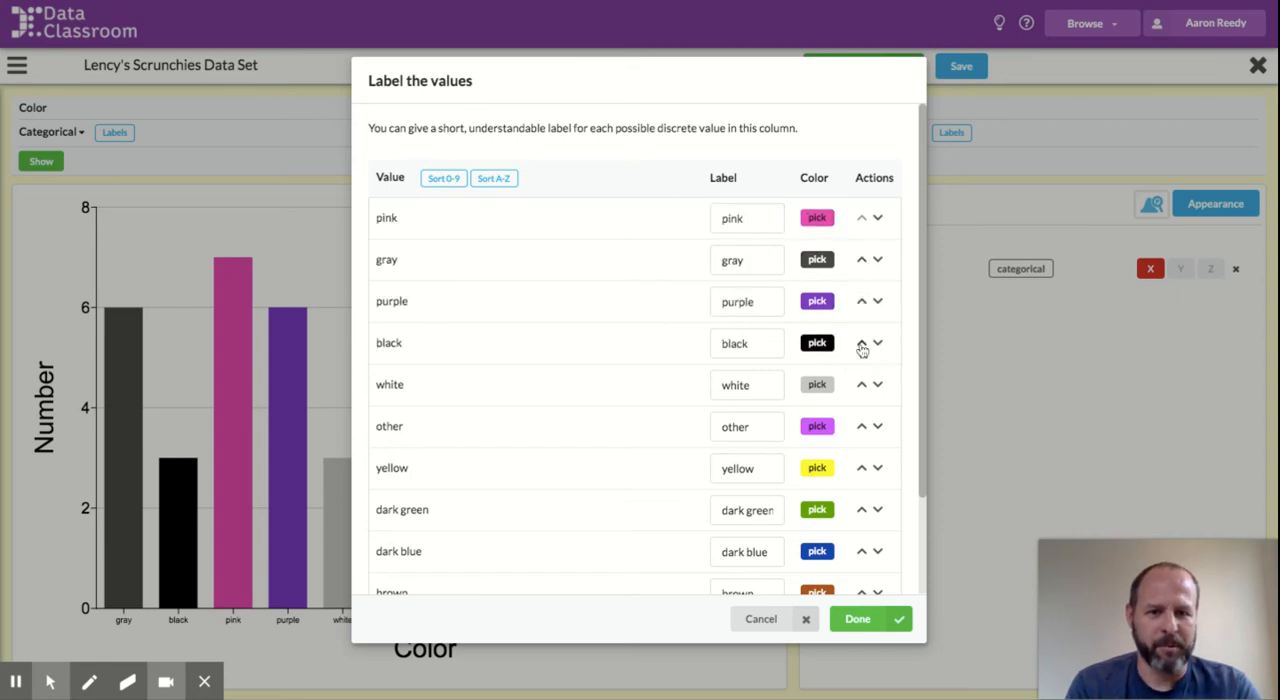
left_click(863, 305)
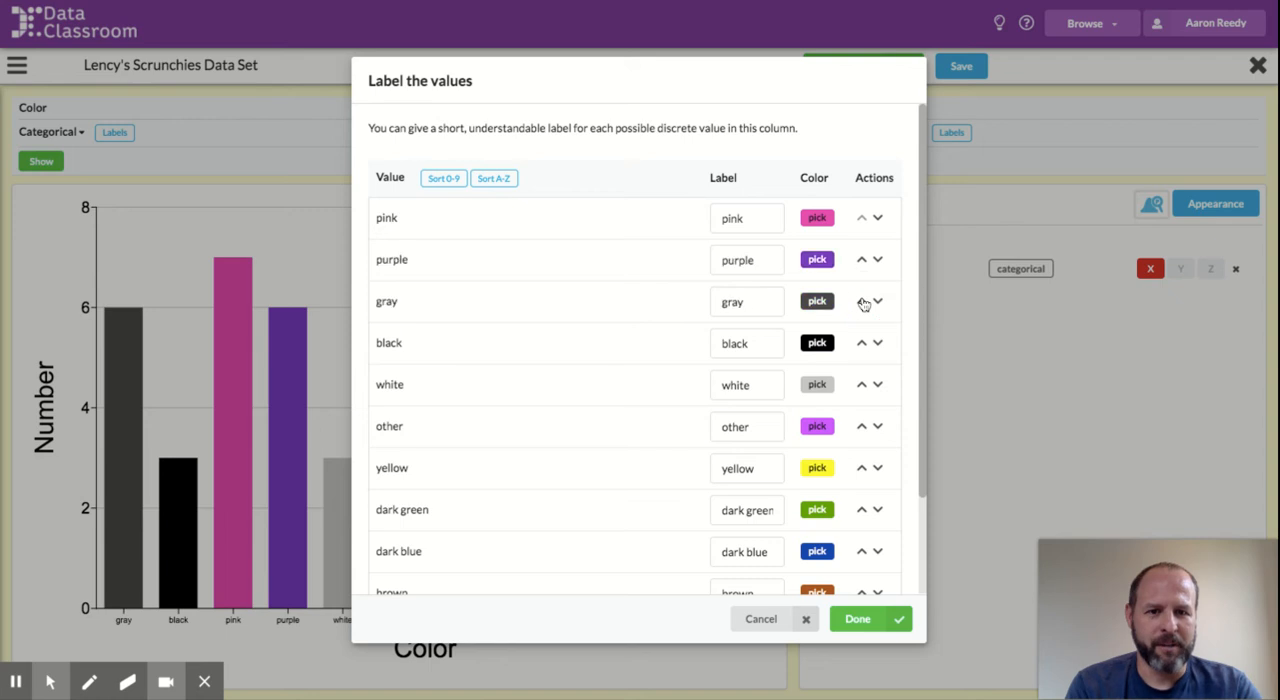
left_click(862, 620)
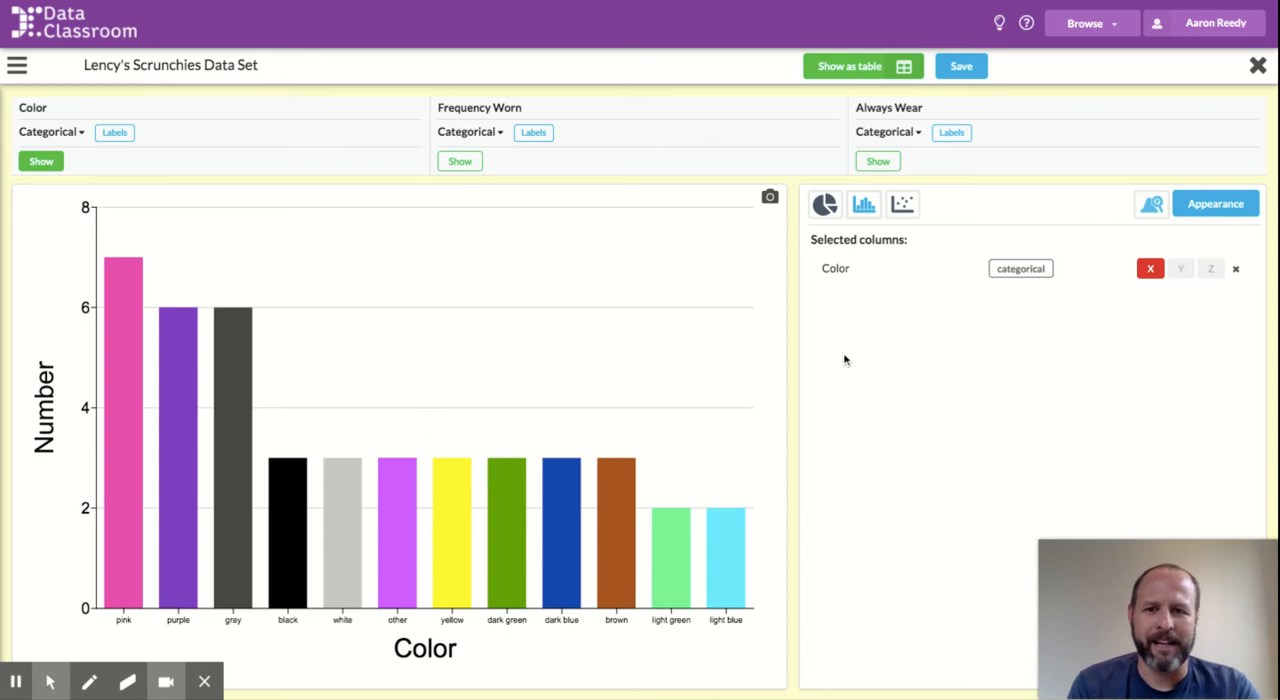
Step: Try out the graph title "I have a lot of pink scrunchies" in the appearance settings, remove it again and close the settings
left_click(1218, 206)
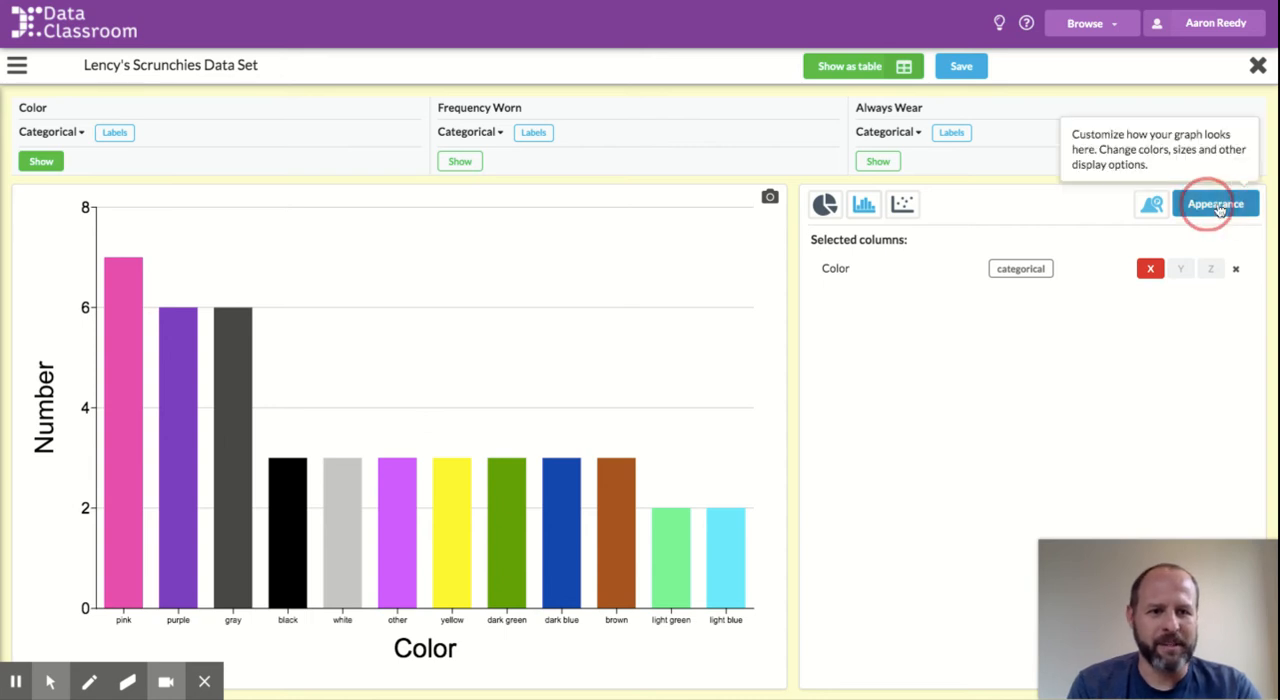
scroll(897, 526, "down", 2)
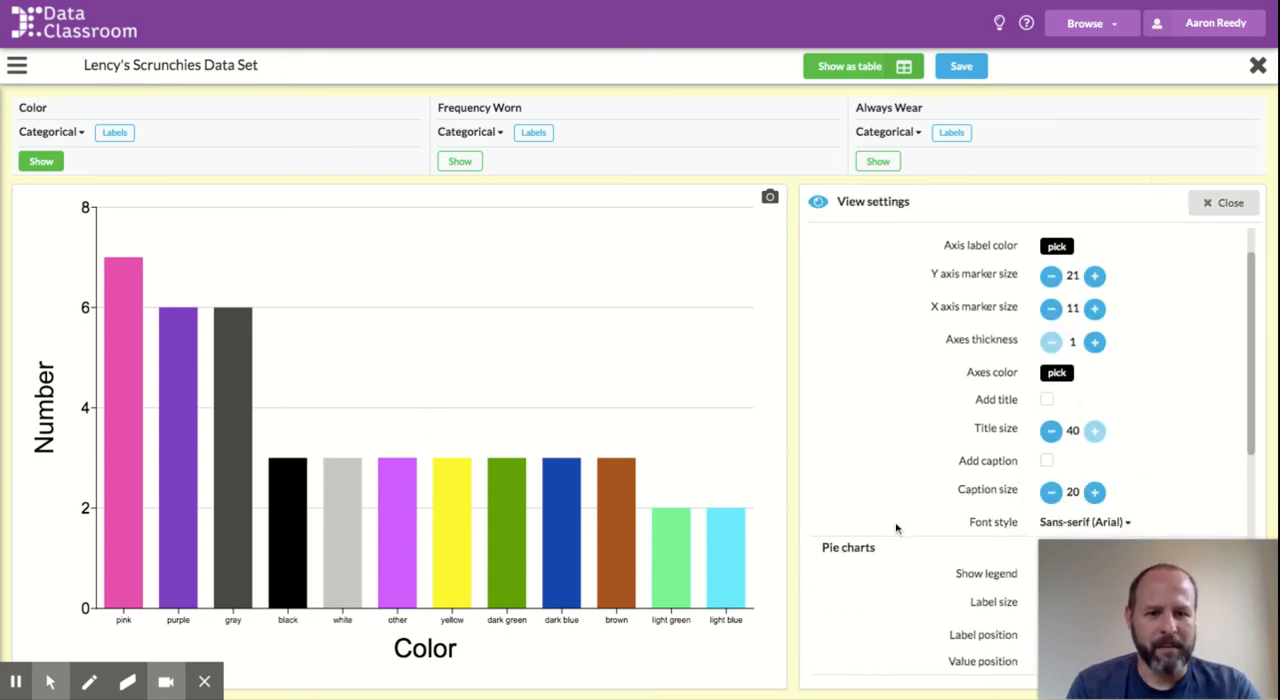
left_click(1047, 400)
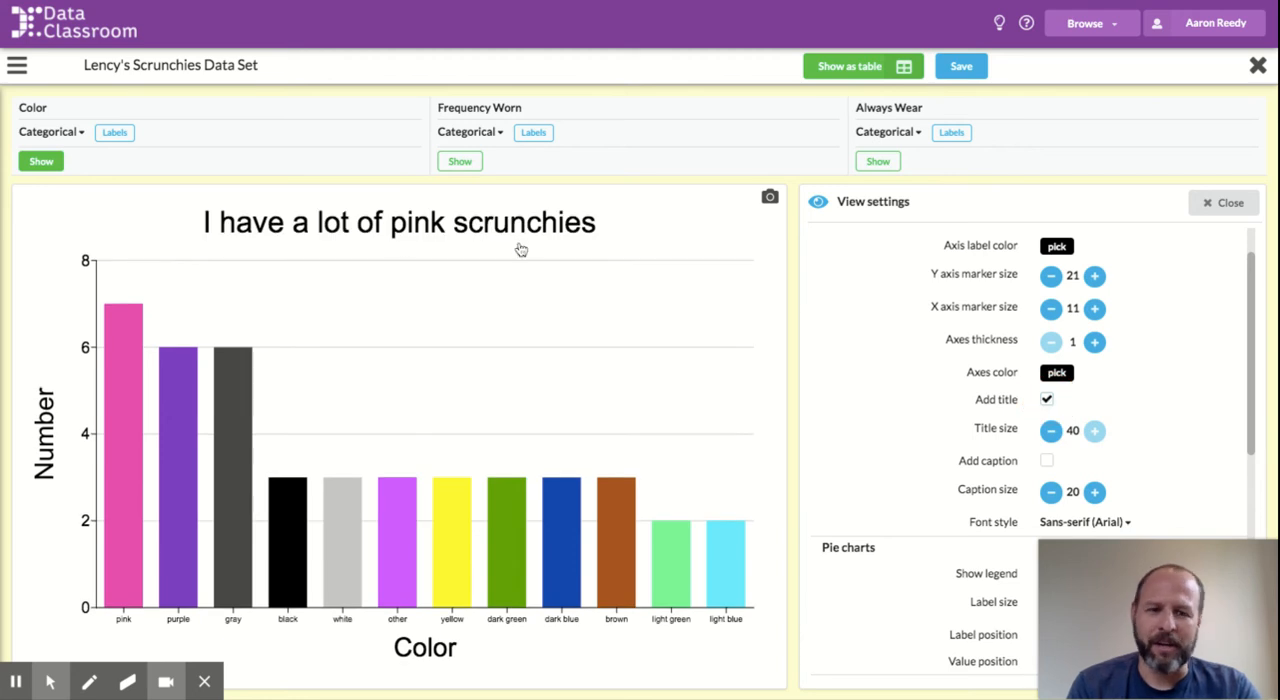
left_click(437, 226)
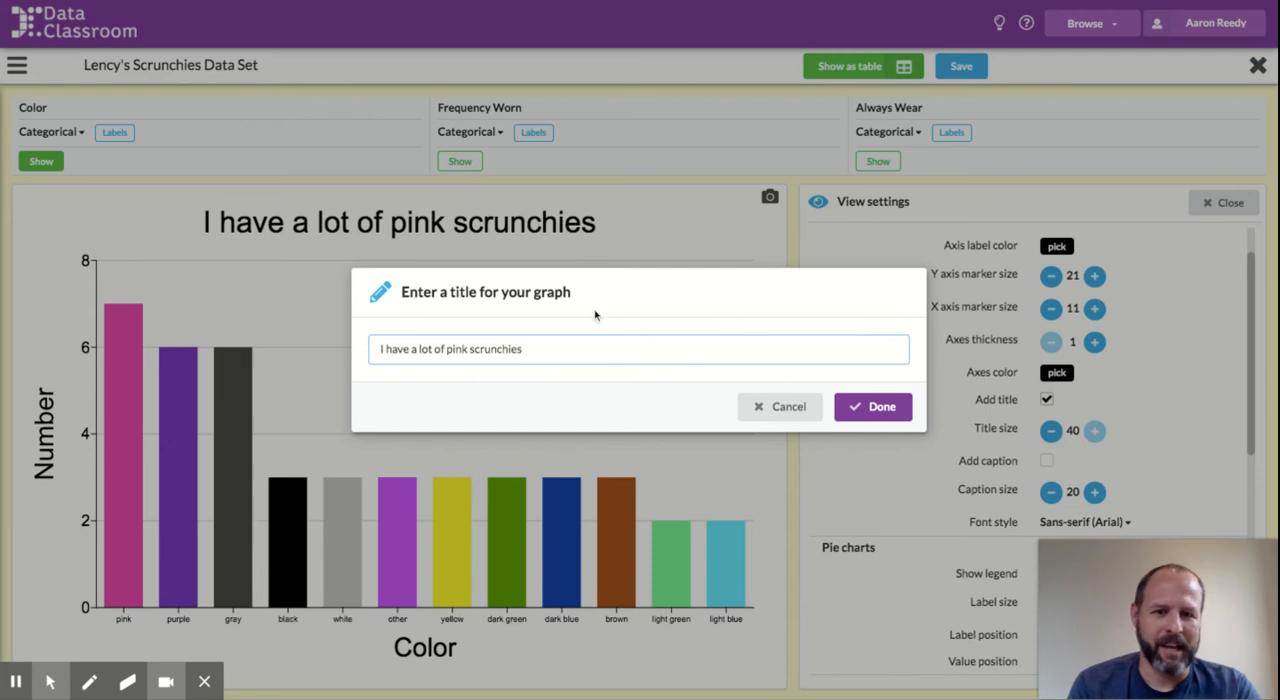
left_click(880, 408)
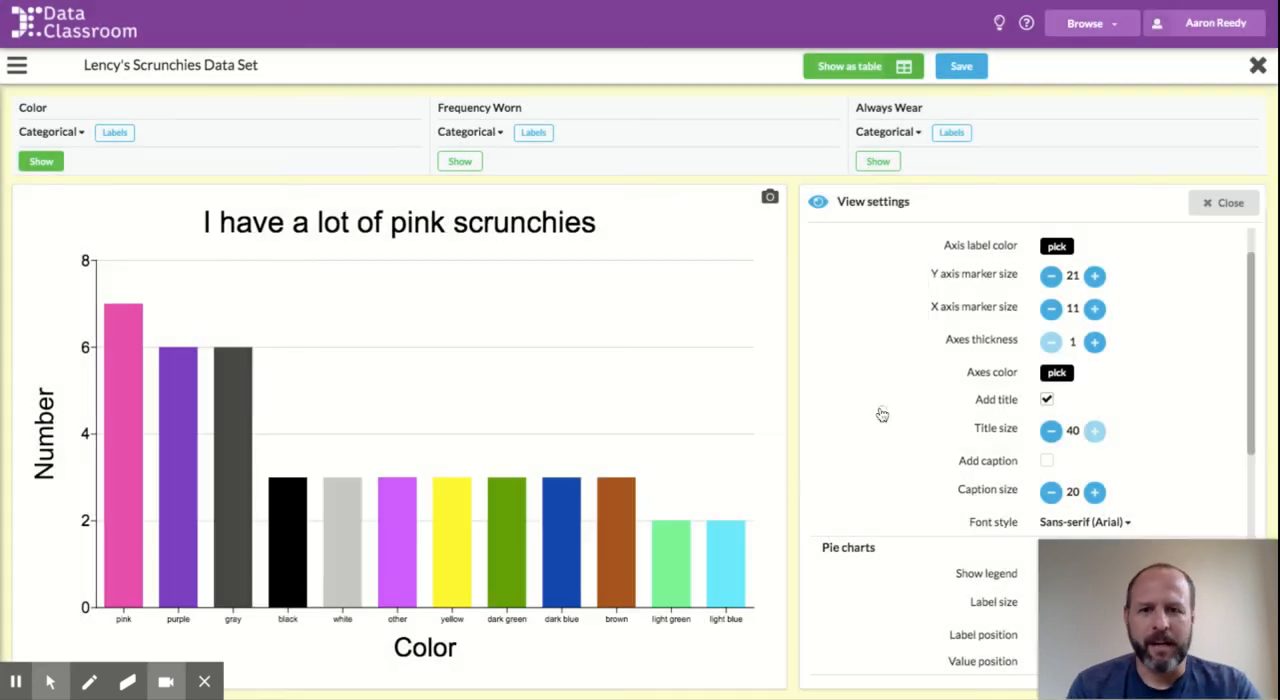
left_click(1047, 400)
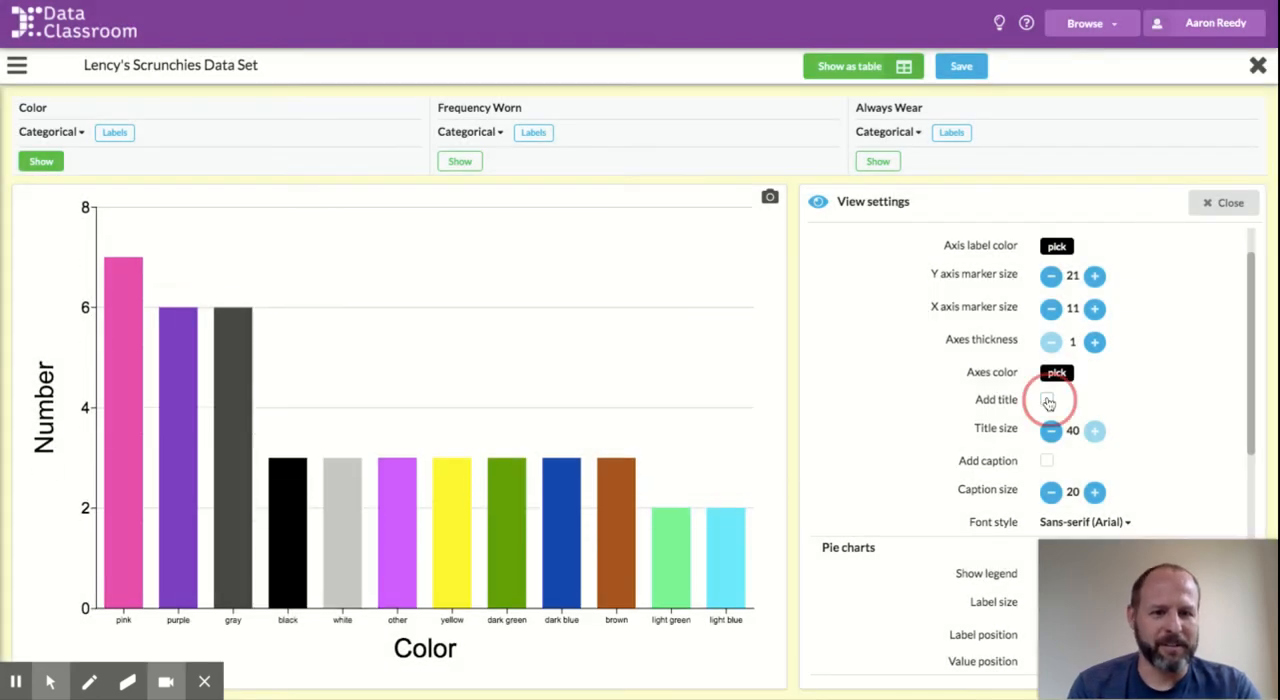
left_click(1218, 205)
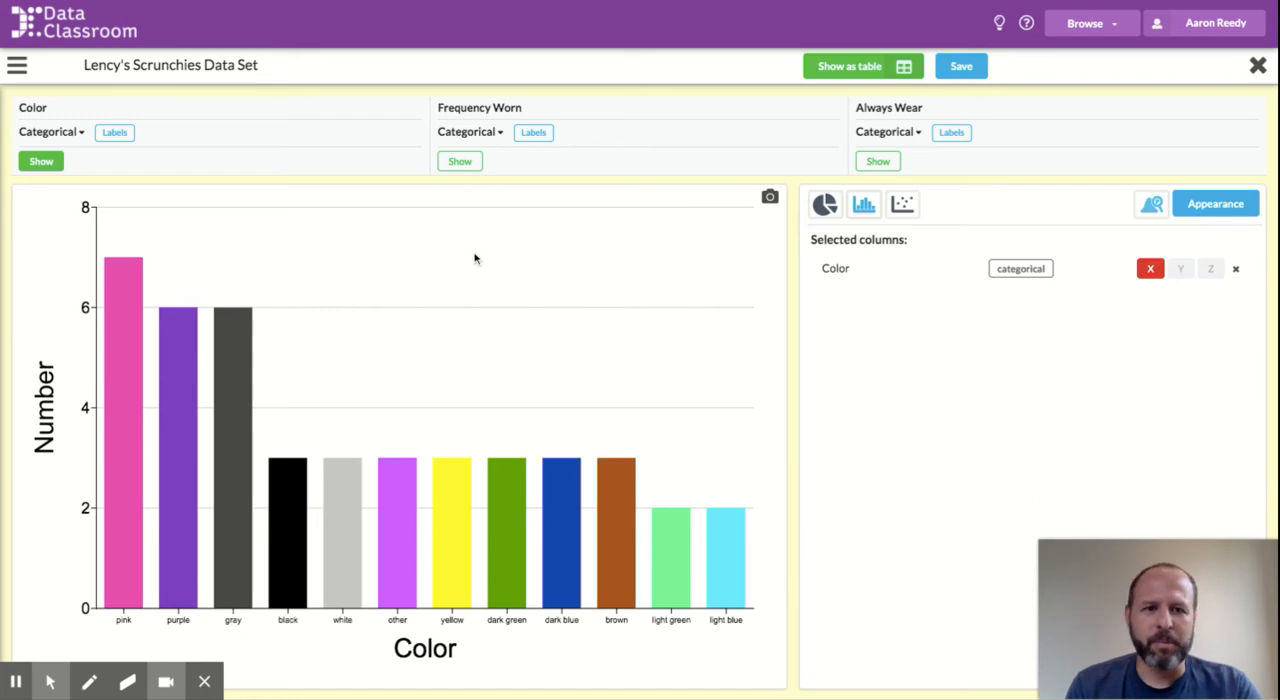
Step: Replace Color with the Frequency Worn column in the graph and display it as a pie chart
left_click(41, 162)
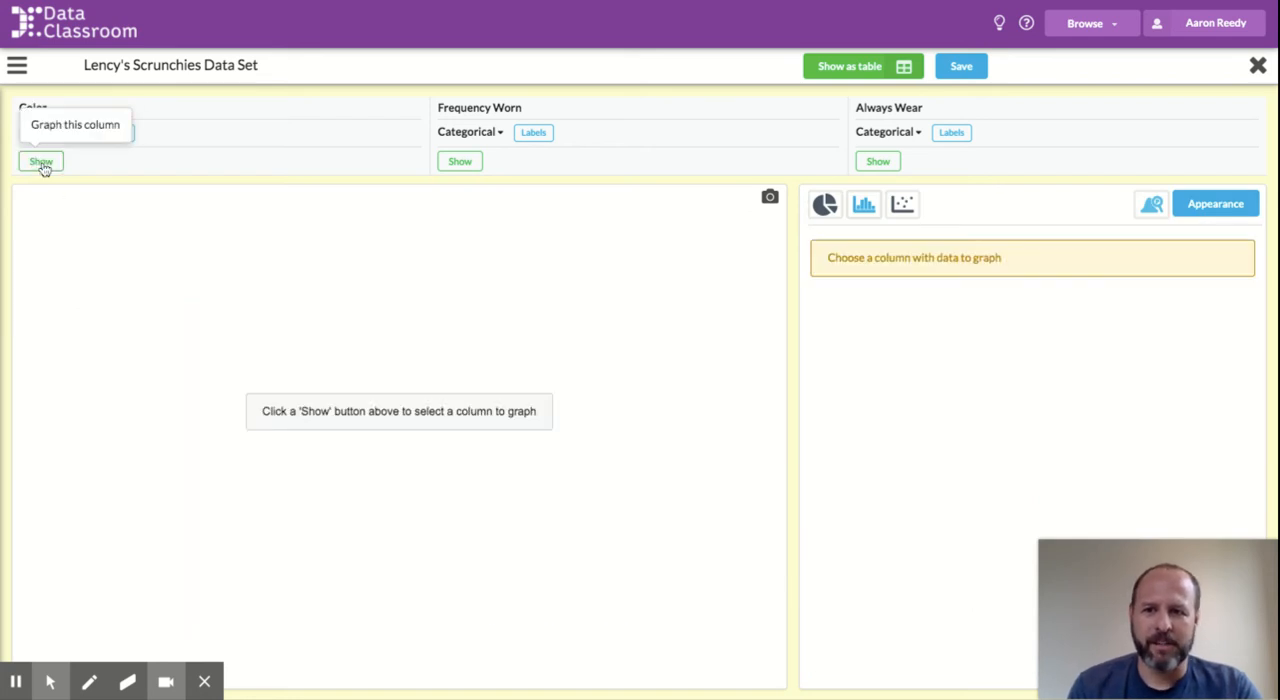
left_click(472, 164)
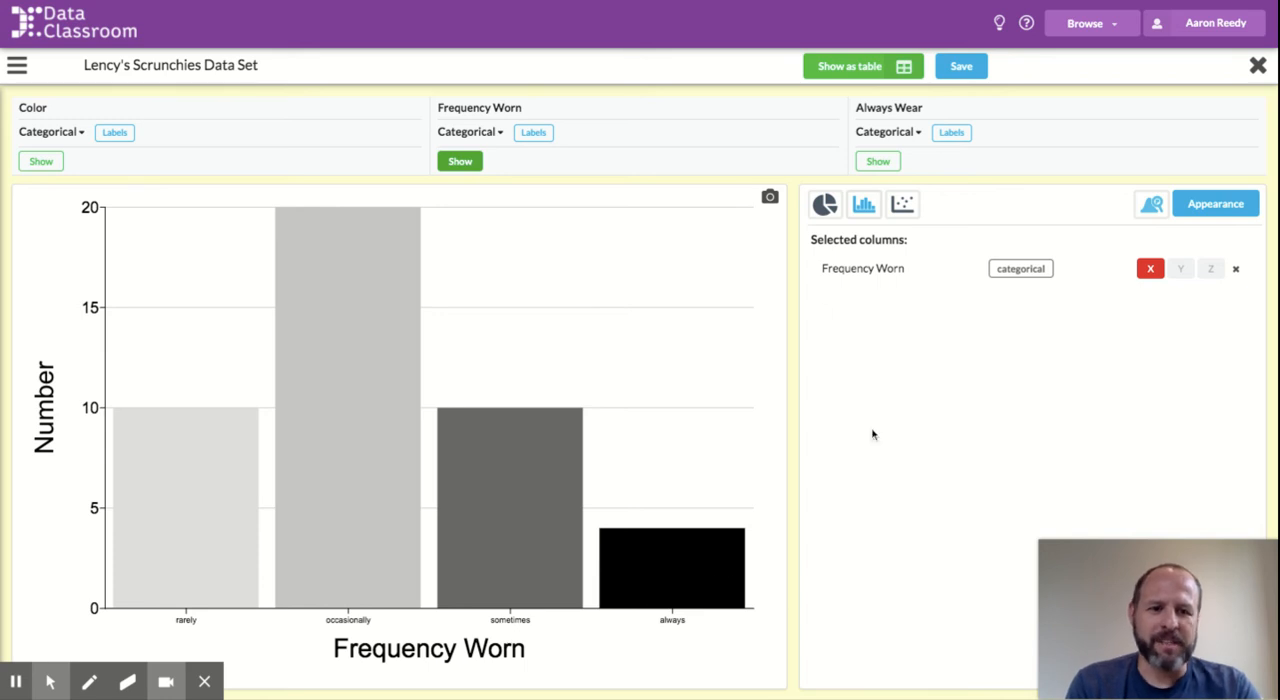
left_click(826, 207)
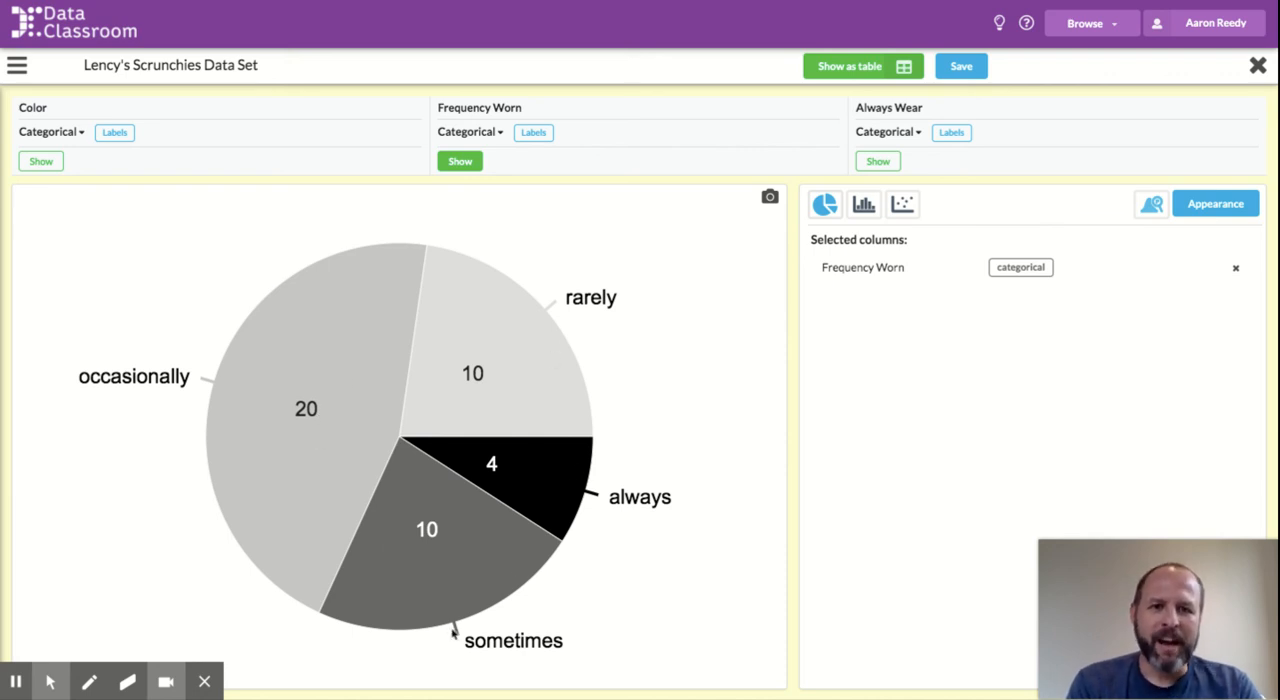
Step: Change the graph to a categorical bubble plot of Frequency Worn on Y against Always Wear on X
left_click(906, 206)
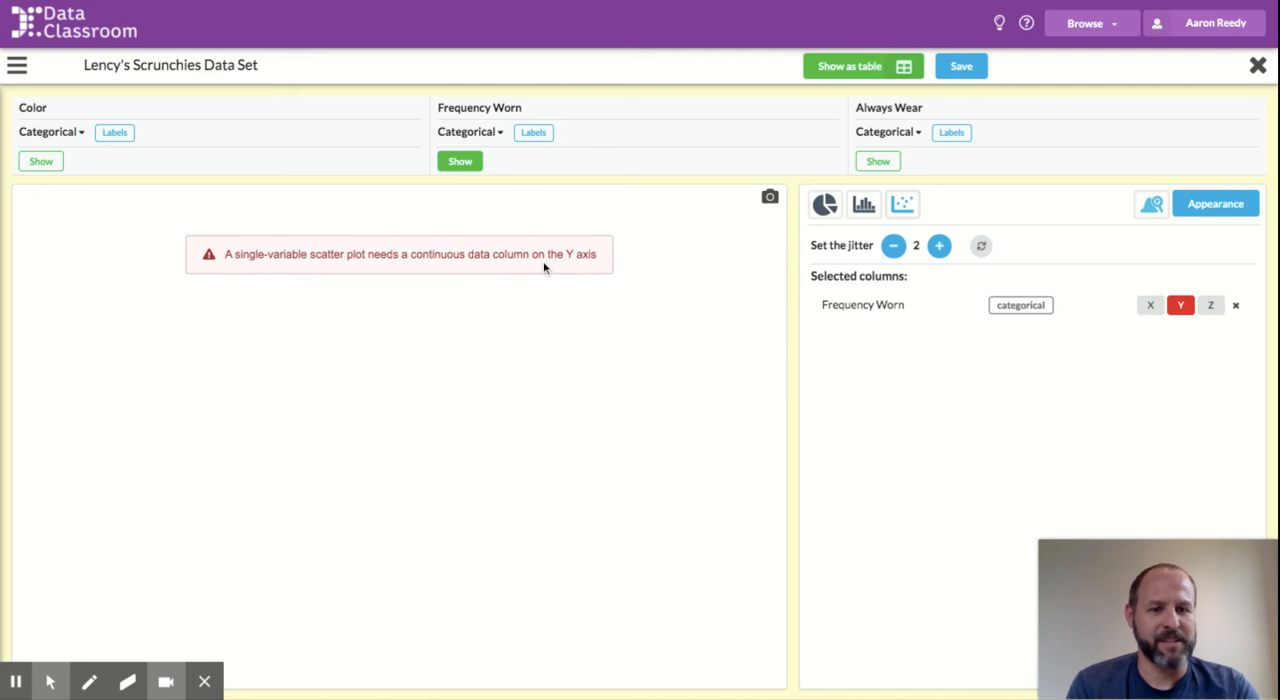
left_click(879, 163)
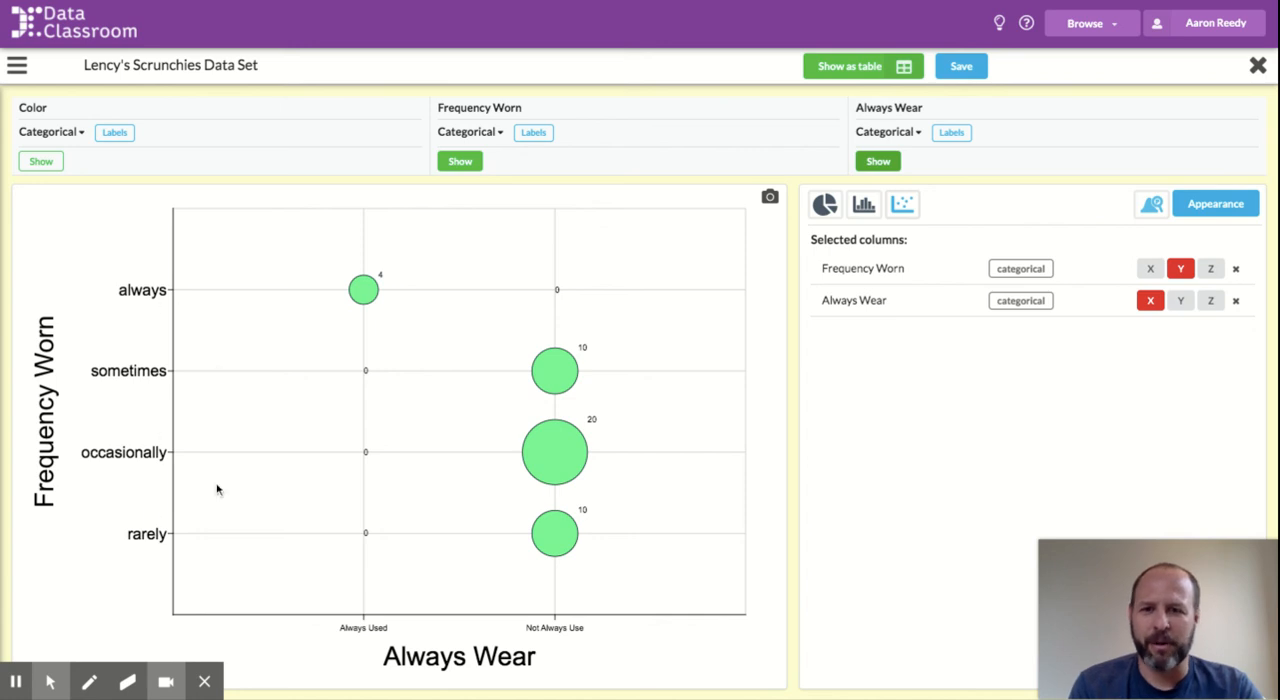
Step: Add the Color column to the bubble plot, assigning Color to the Y axis and Frequency Worn to the X axis
left_click(40, 162)
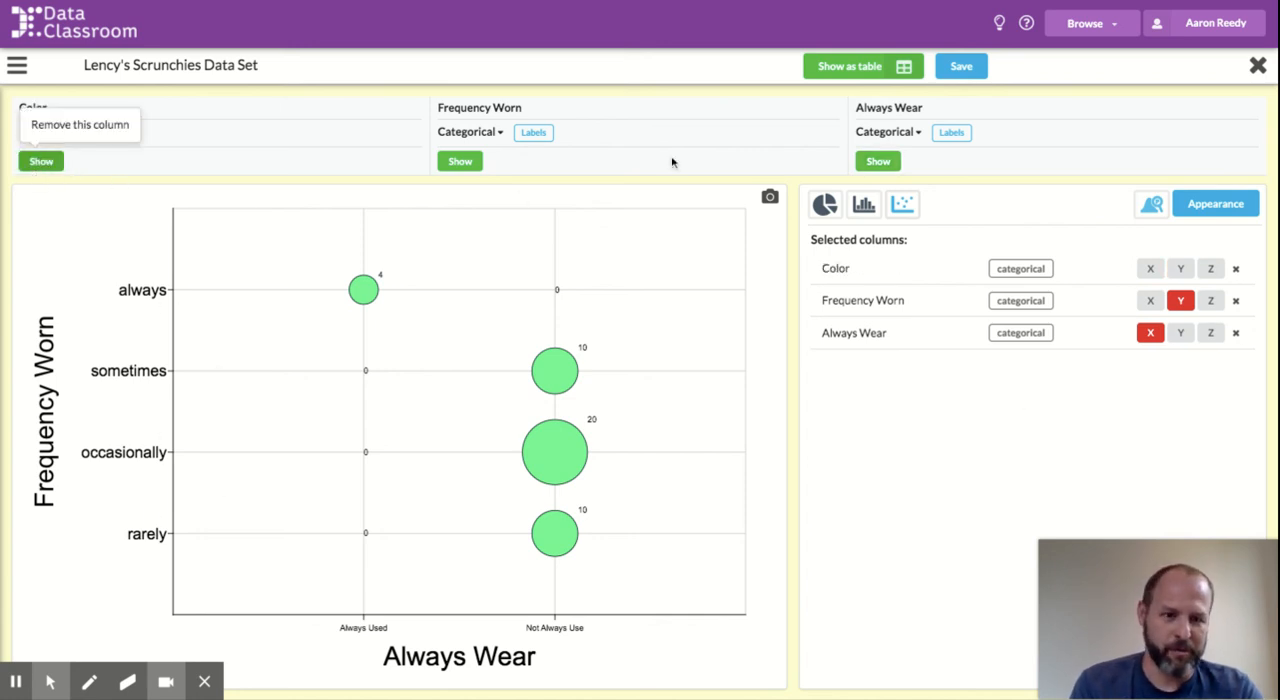
left_click(1181, 269)
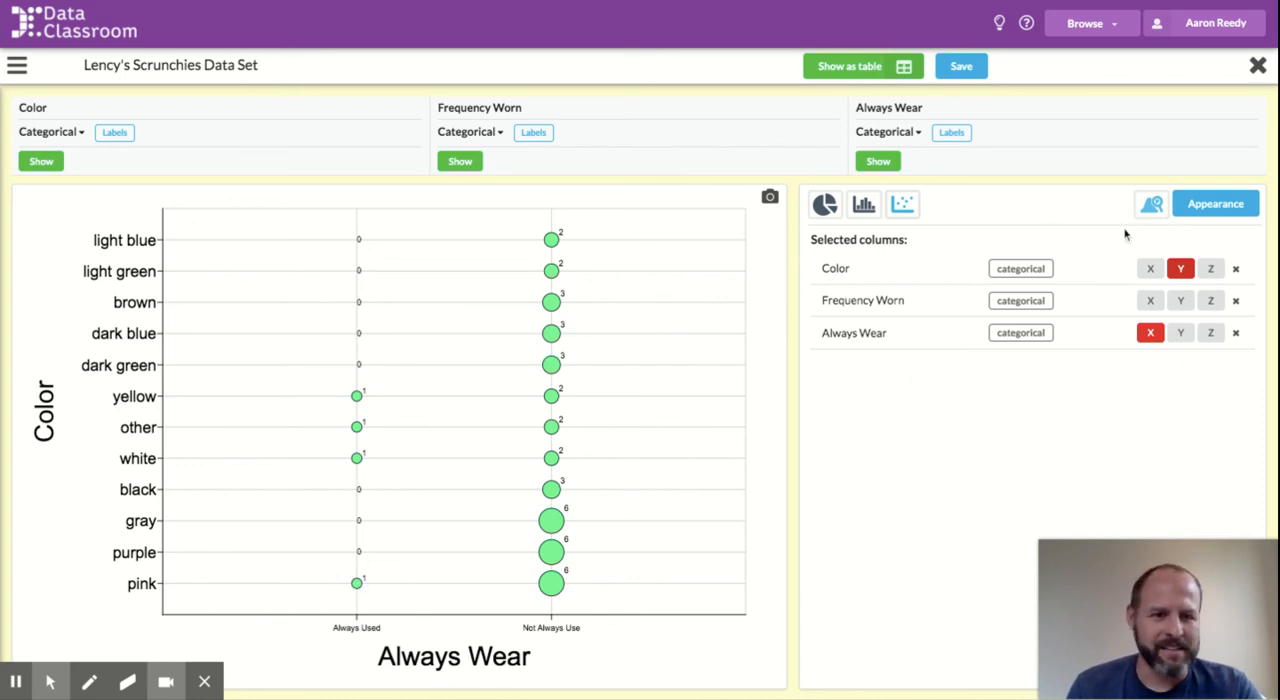
left_click(1150, 302)
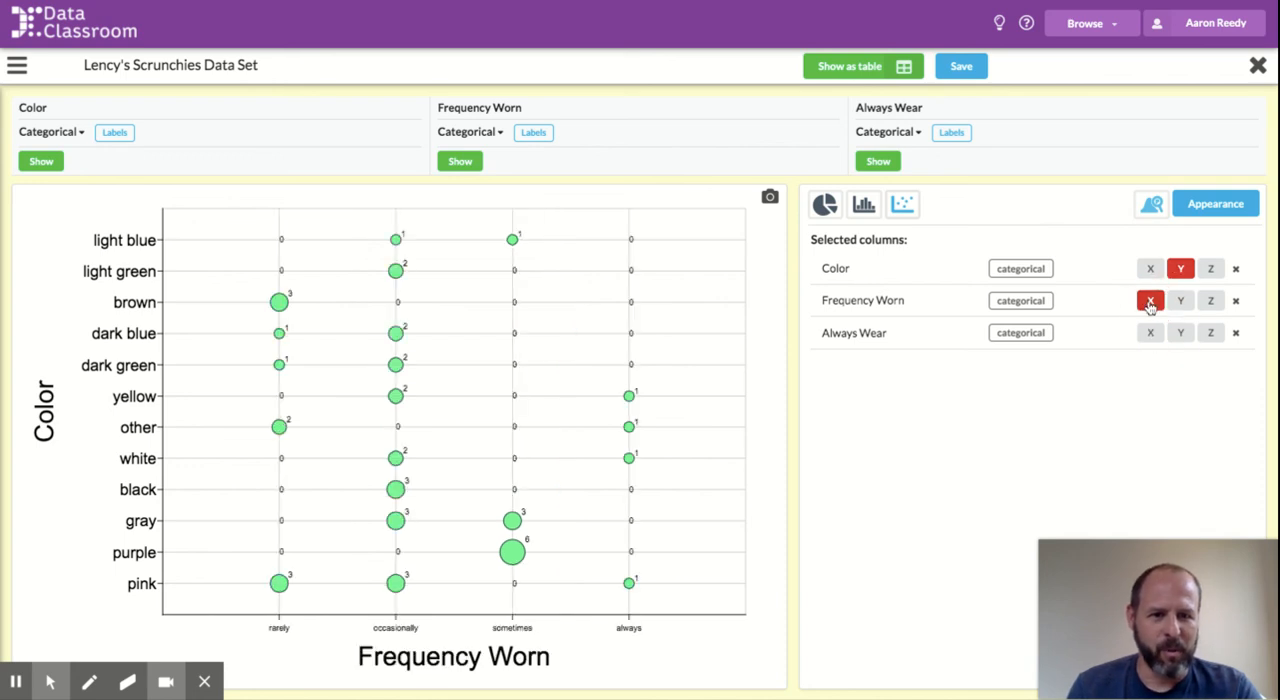